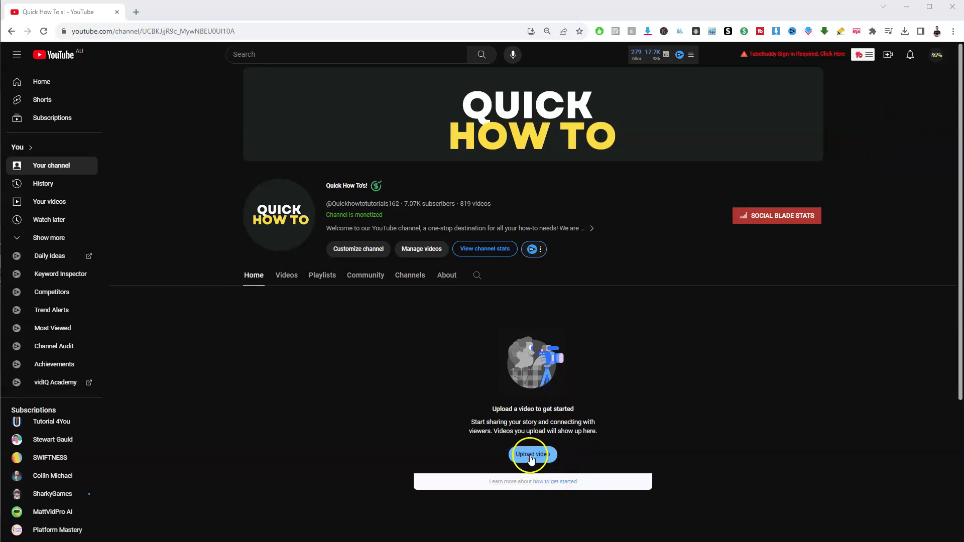
Start a new video upload from the Create menu in YouTube Studio.
click(888, 57)
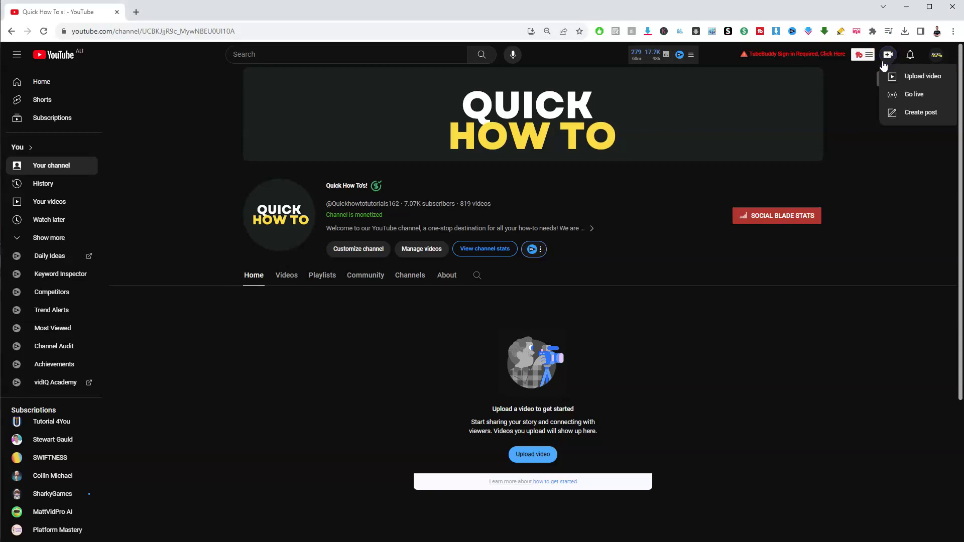
click(911, 81)
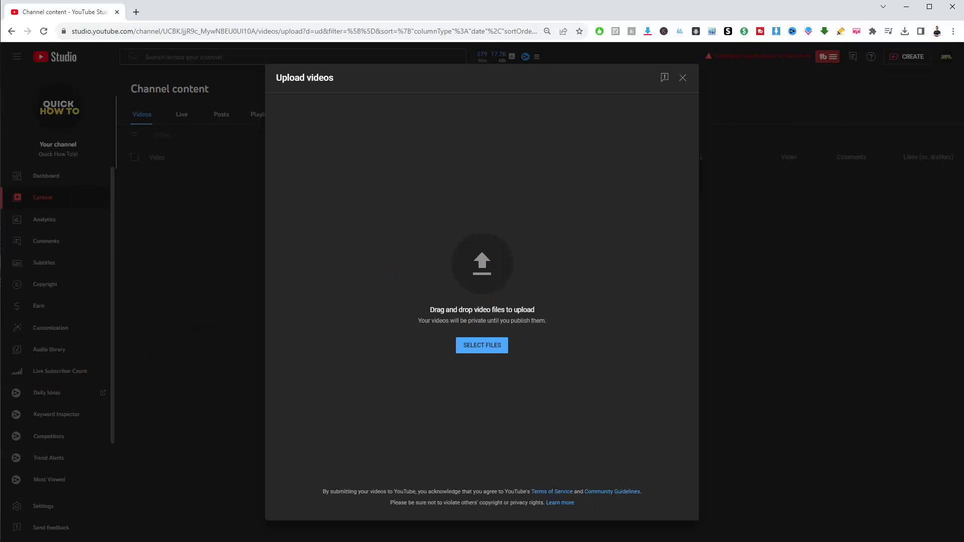
Drop the vertical video file into the Upload videos area to begin uploading the Short.
drag(0, 271, 481, 267)
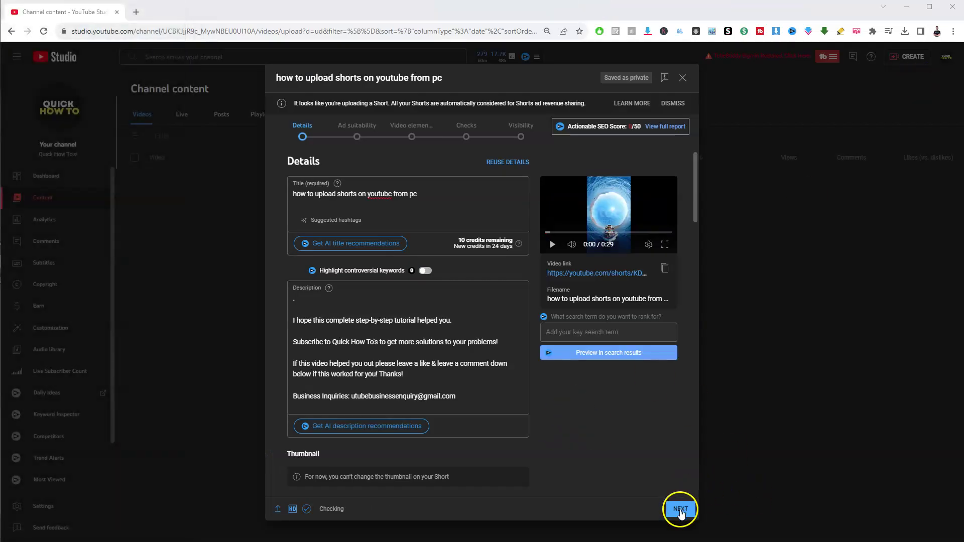
Rate the Short 'None of the above' for sensitive content, submit the rating, and advance to Checks.
click(680, 509)
scroll(527, 445, down, 3)
scroll(527, 445, down, 4)
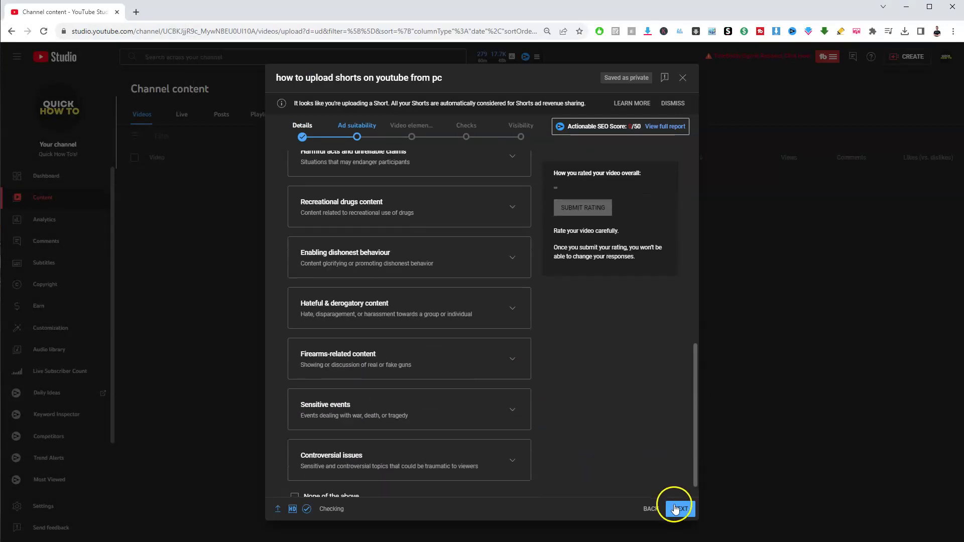
scroll(404, 462, down, 1)
click(319, 476)
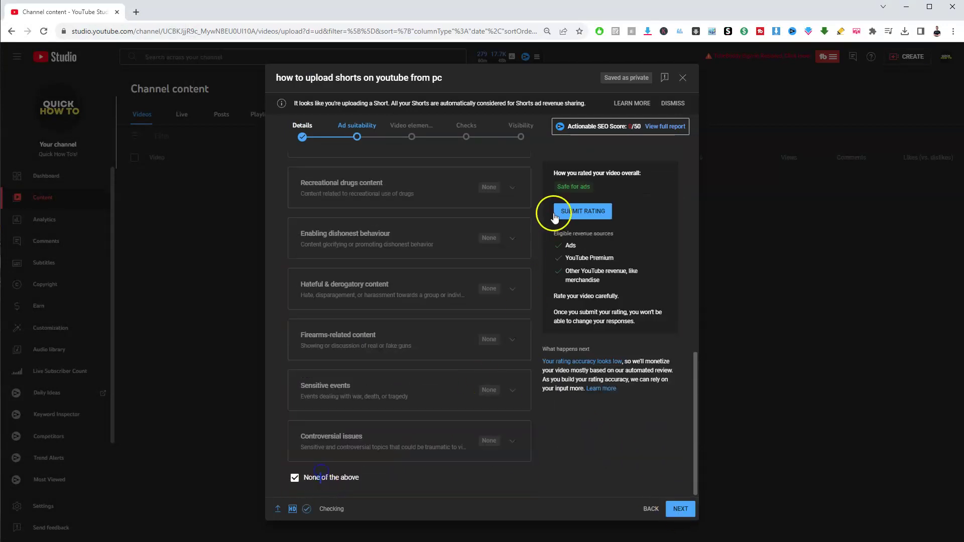
click(556, 212)
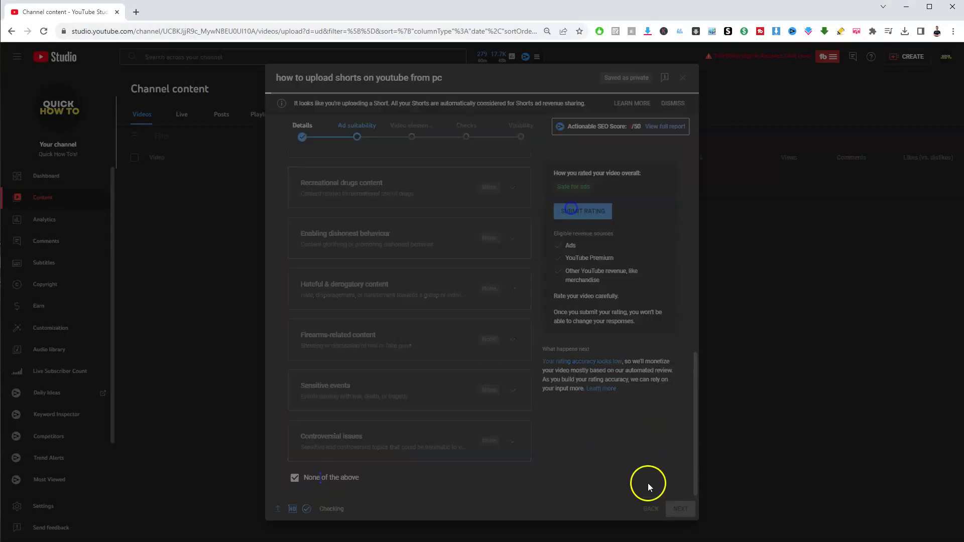
click(680, 509)
click(680, 510)
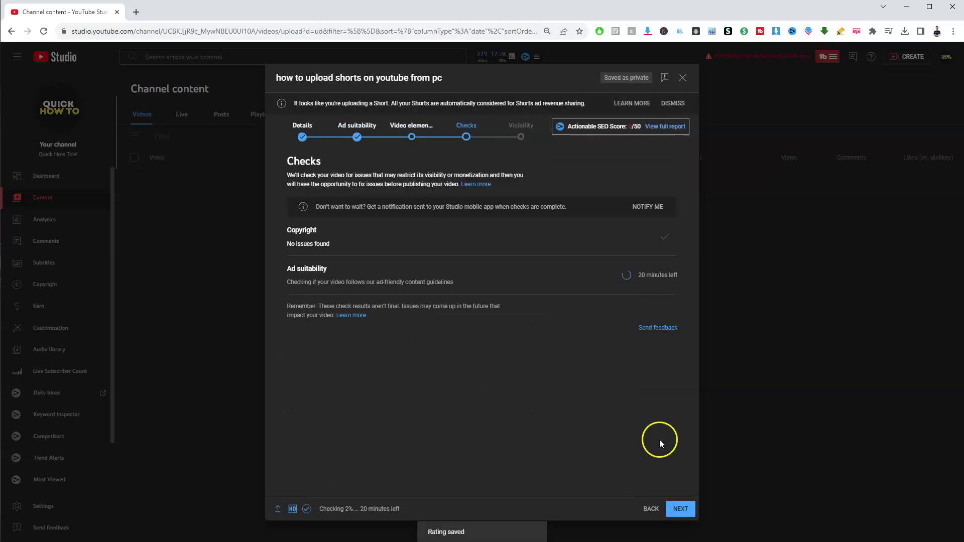
On the Visibility step, try Public, then settle on Unlisted for the Short.
click(680, 510)
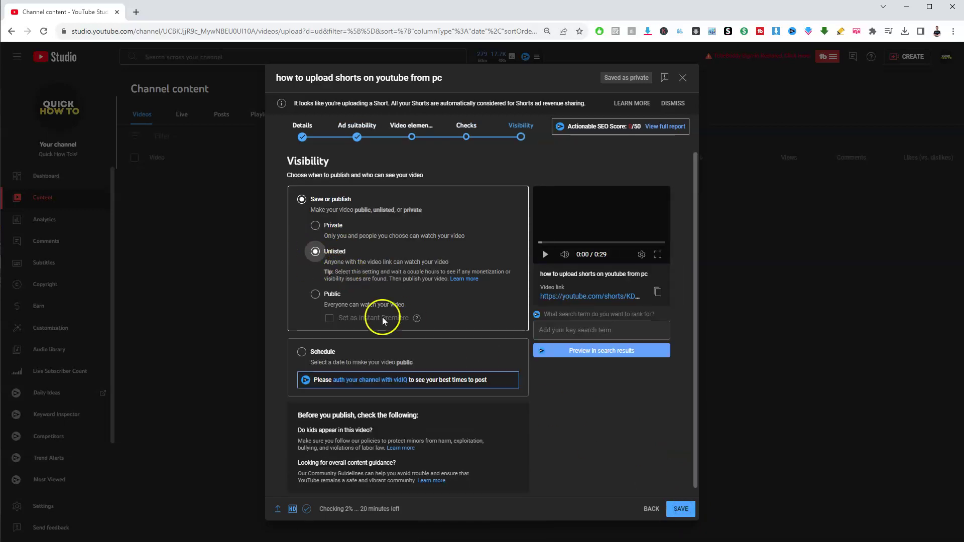
click(315, 251)
click(316, 295)
click(316, 332)
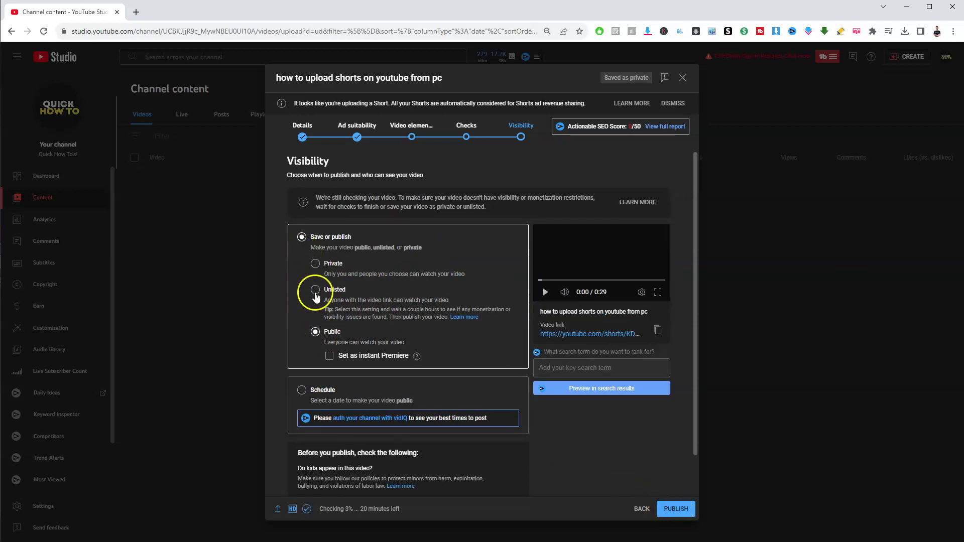
click(315, 293)
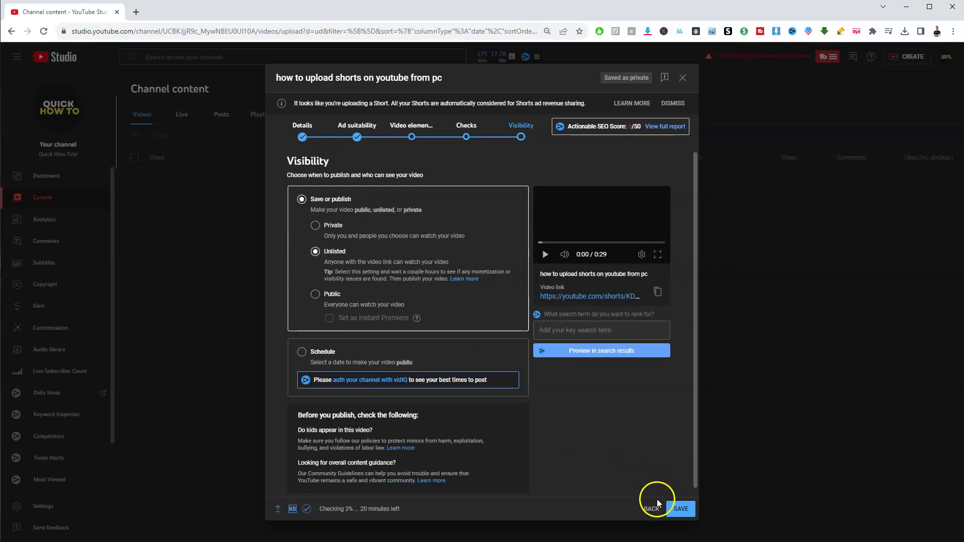
Save the Short with Unlisted visibility.
click(681, 509)
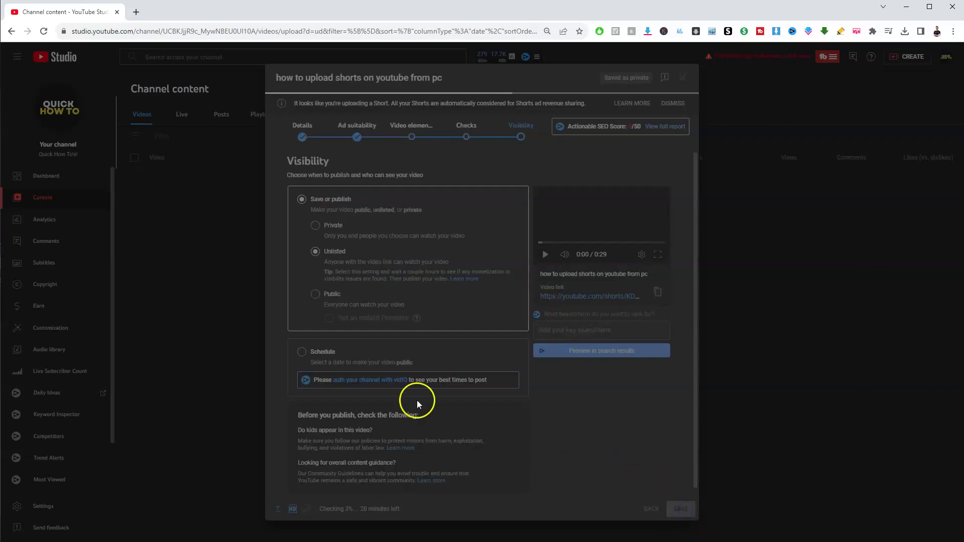